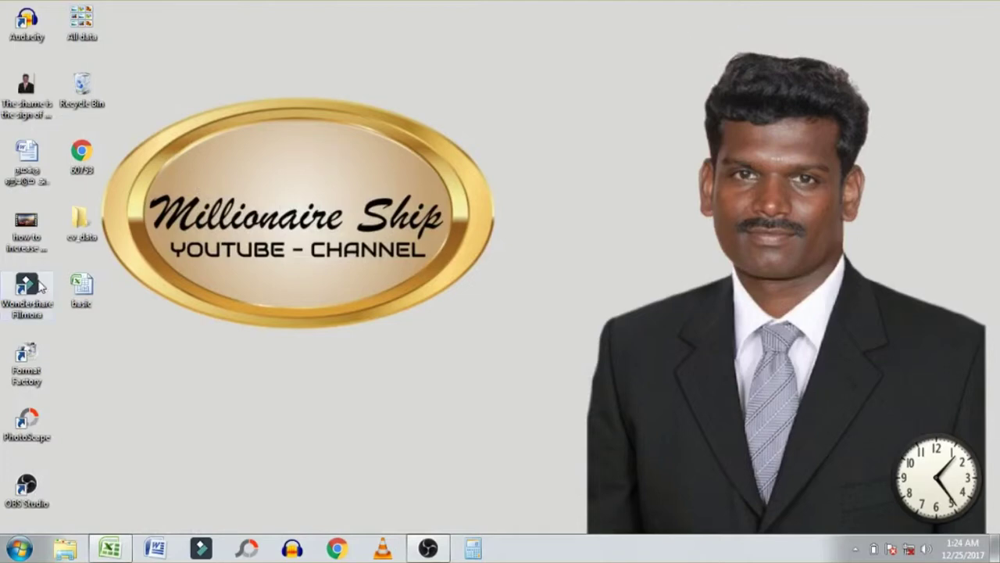
Step: Open the 'basic' workbook from the desktop in Excel
double_click(77, 289)
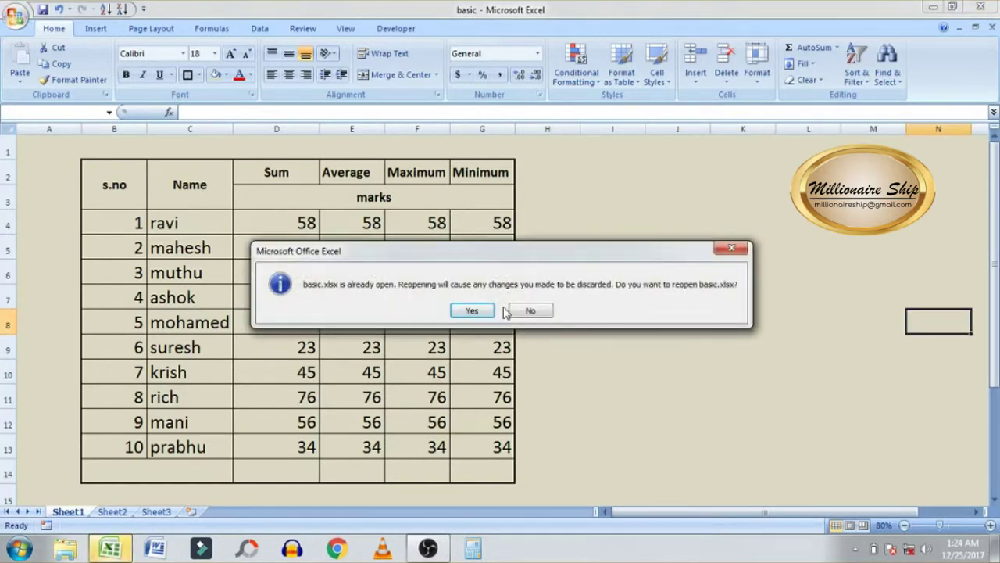
Step: Dismiss the reopen prompt, keep basic.xlsx as is, and select cell D14
left_click(730, 249)
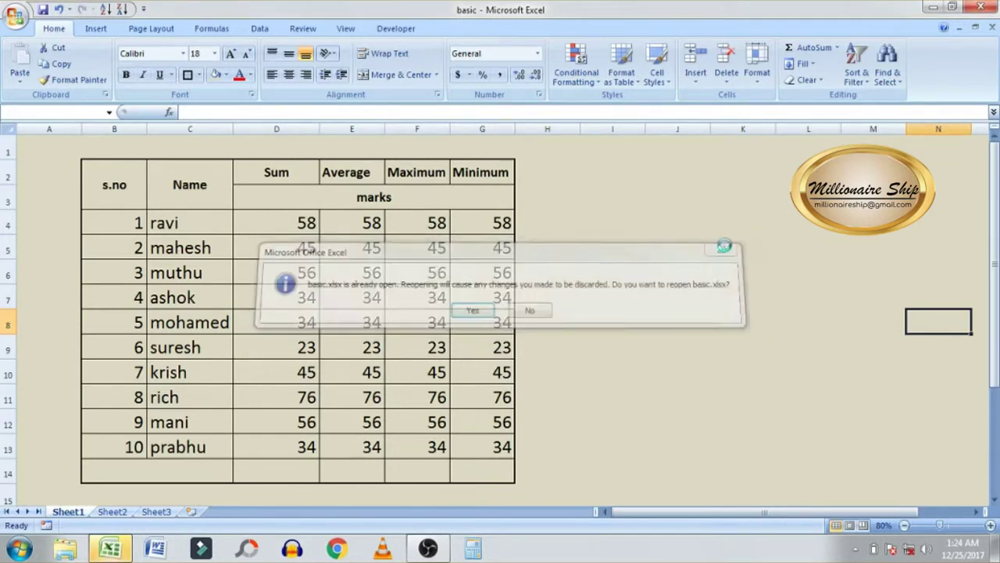
left_click(291, 113)
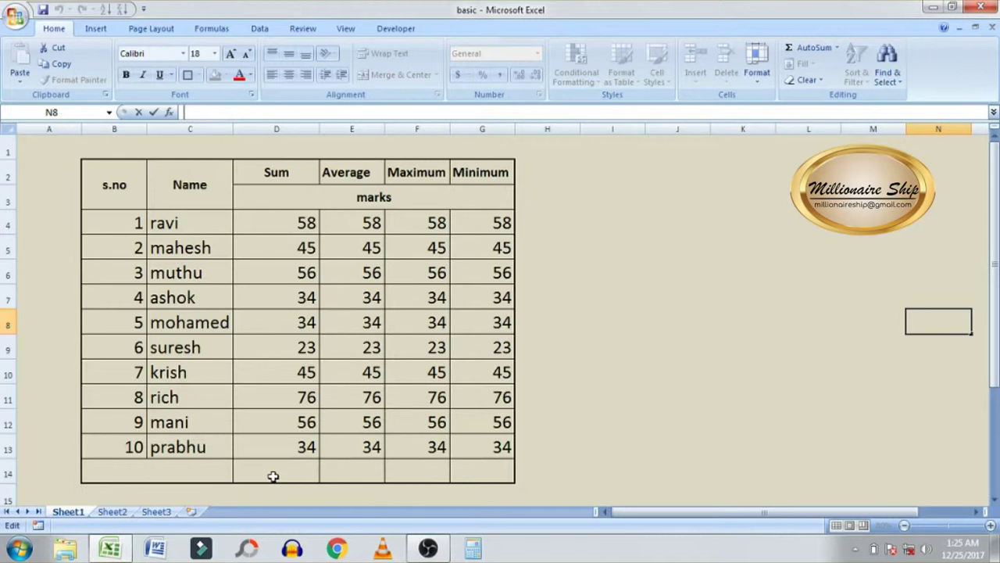
left_click(273, 476)
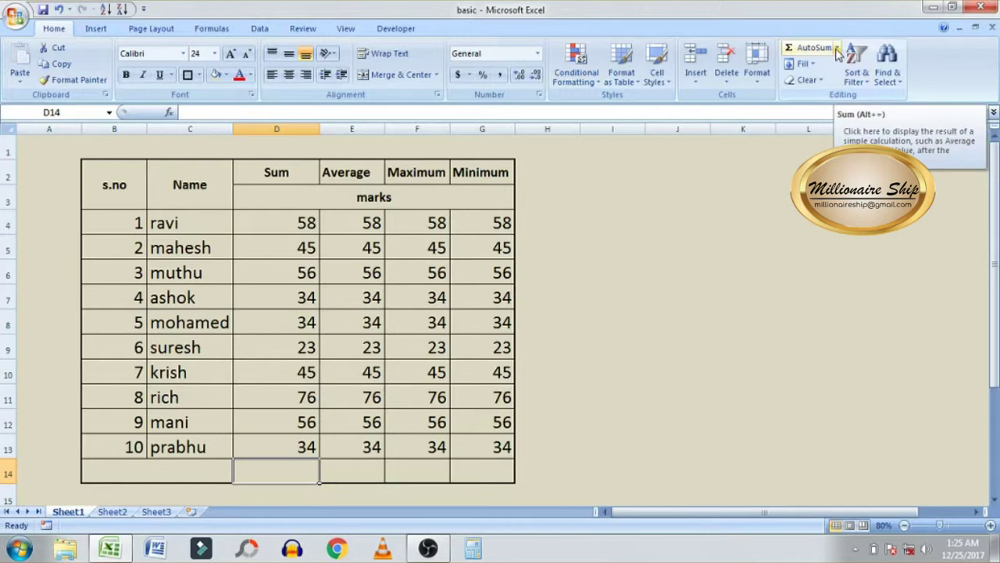
Step: Enter =SUM(D4:D13) in D14 with AutoSum, giving a Sum column total of 461
left_click(837, 49)
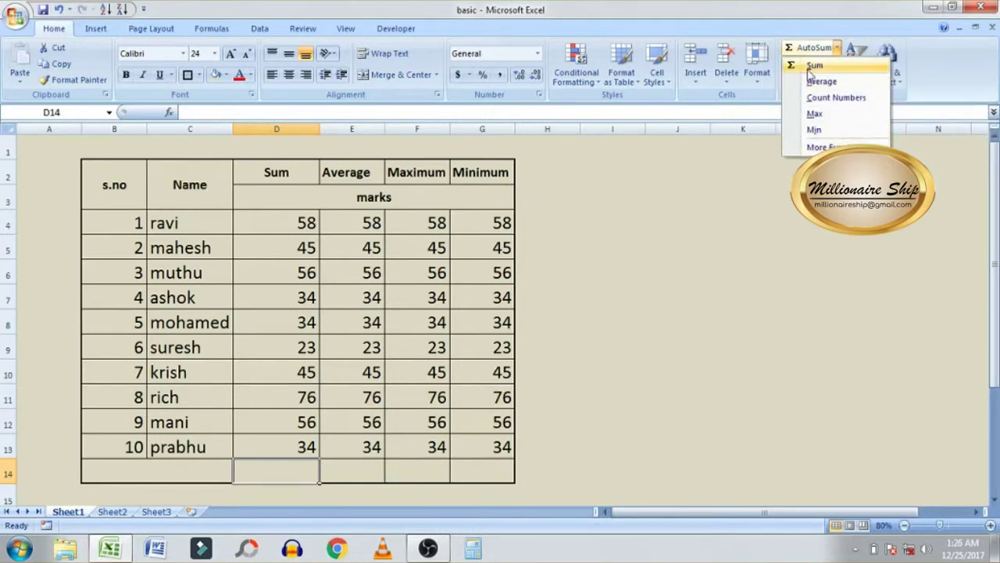
left_click(307, 115)
left_click(306, 116)
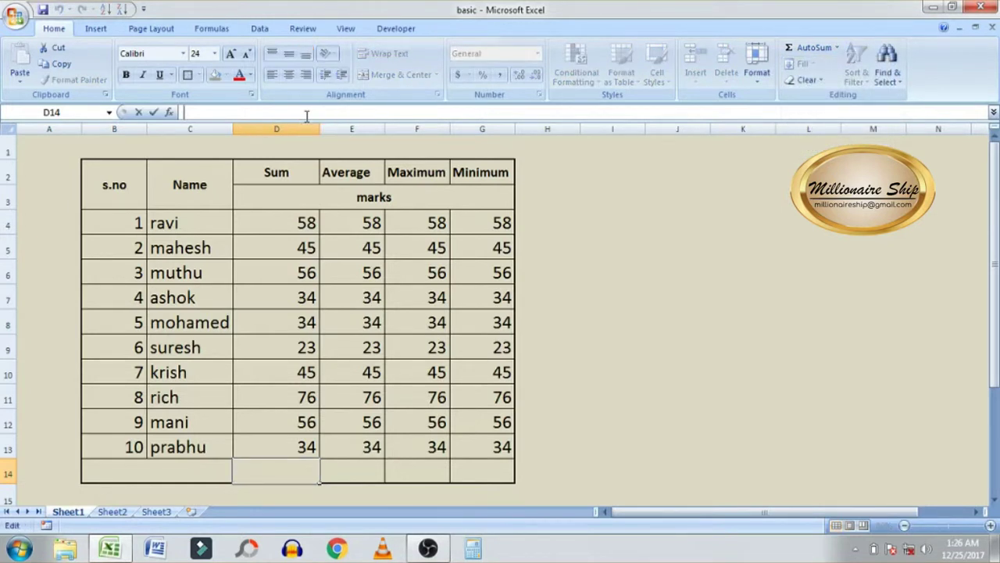
left_click(837, 47)
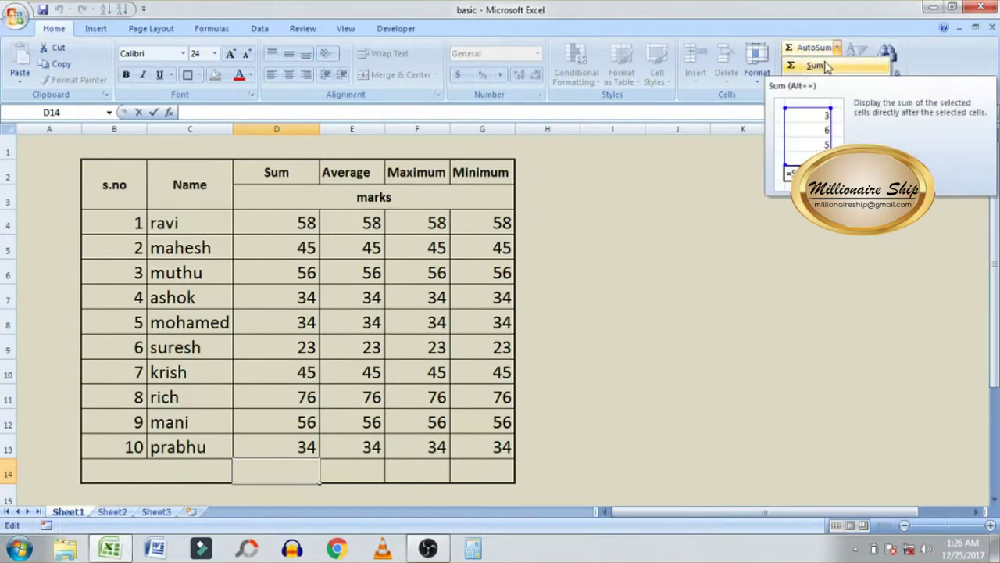
key("Escape")
key("Escape")
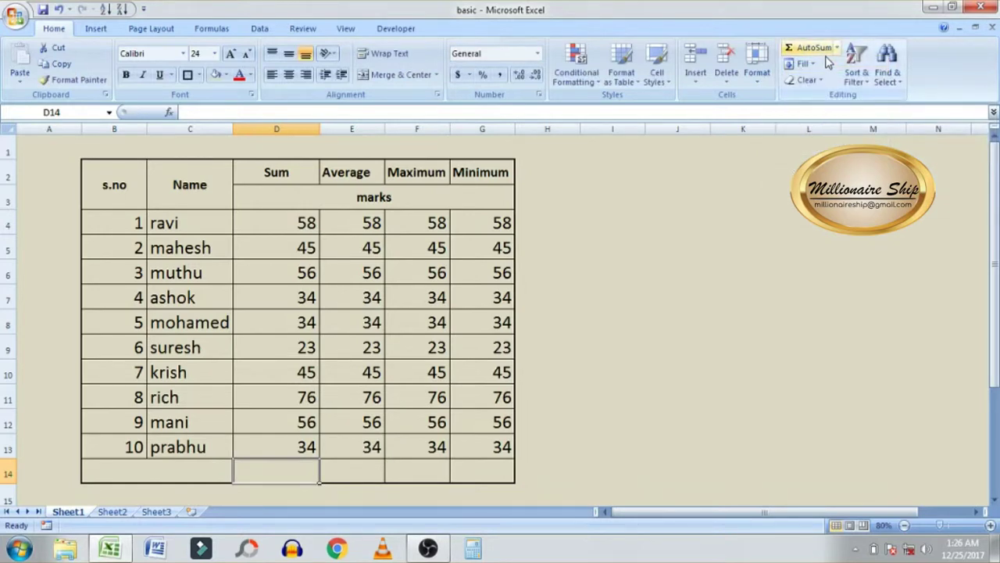
left_click(837, 47)
left_click(815, 66)
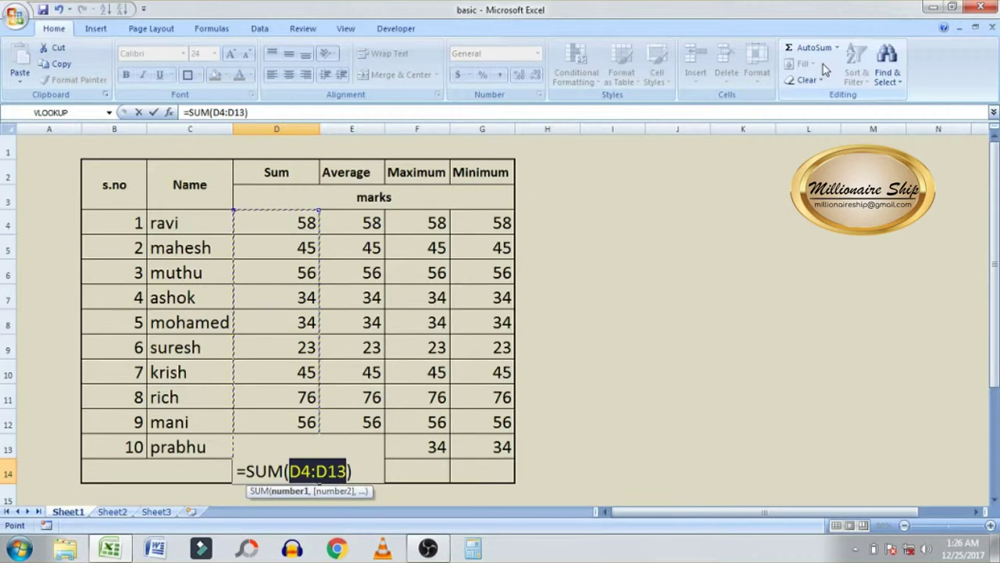
key("Return")
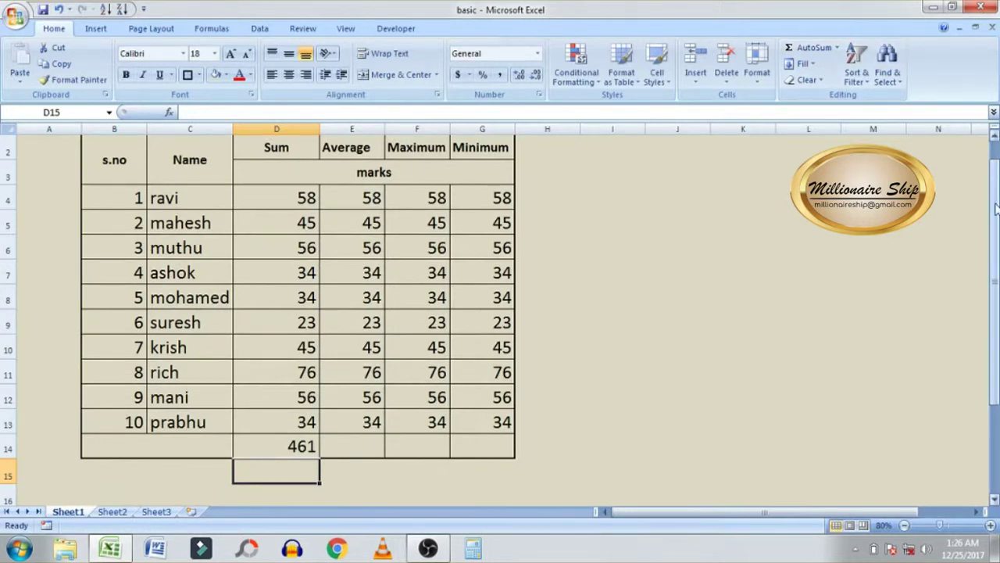
left_click(994, 136)
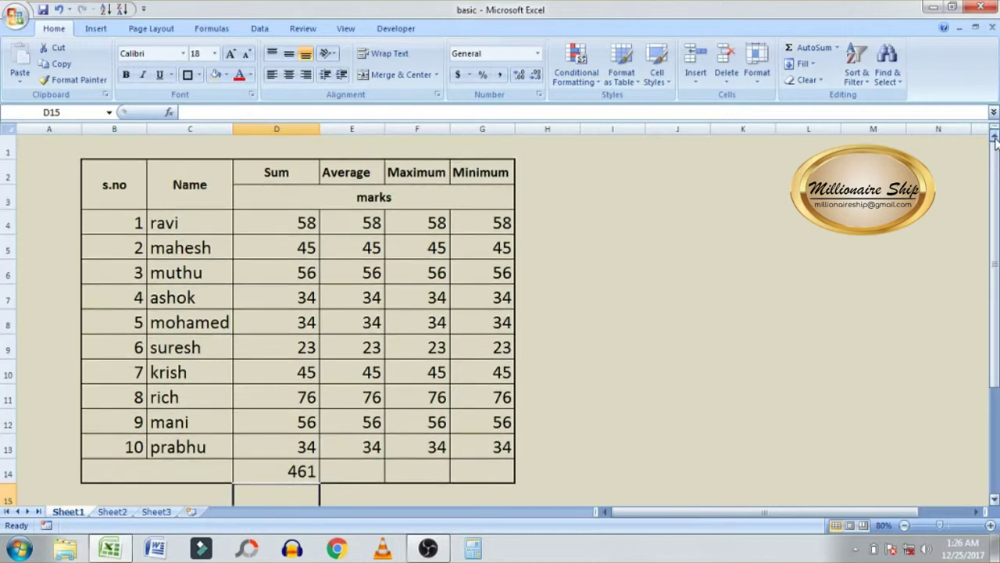
Step: Put =AVERAGE(E4:E13) in E14 with AutoSum, showing 46.1
left_click(368, 475)
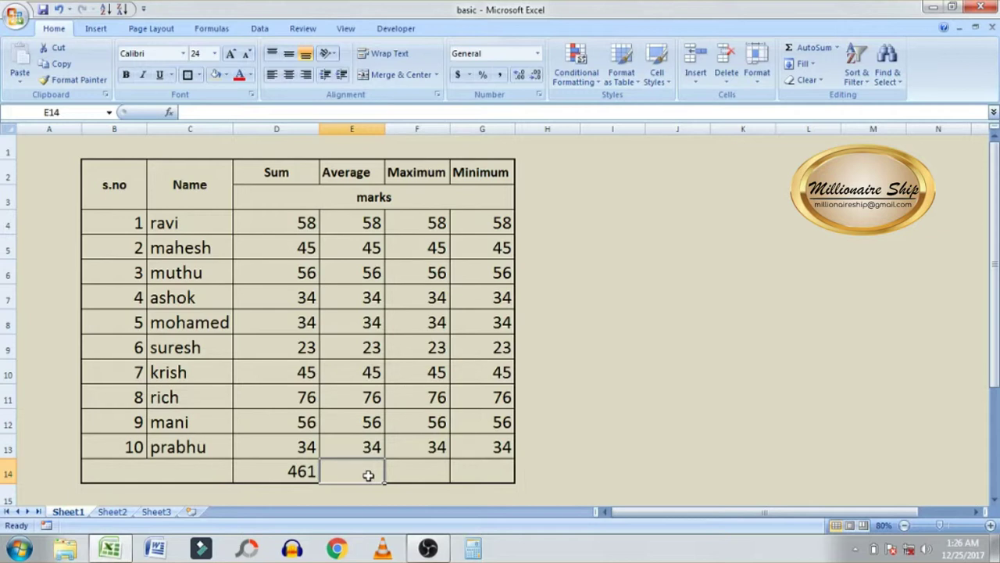
left_click(837, 49)
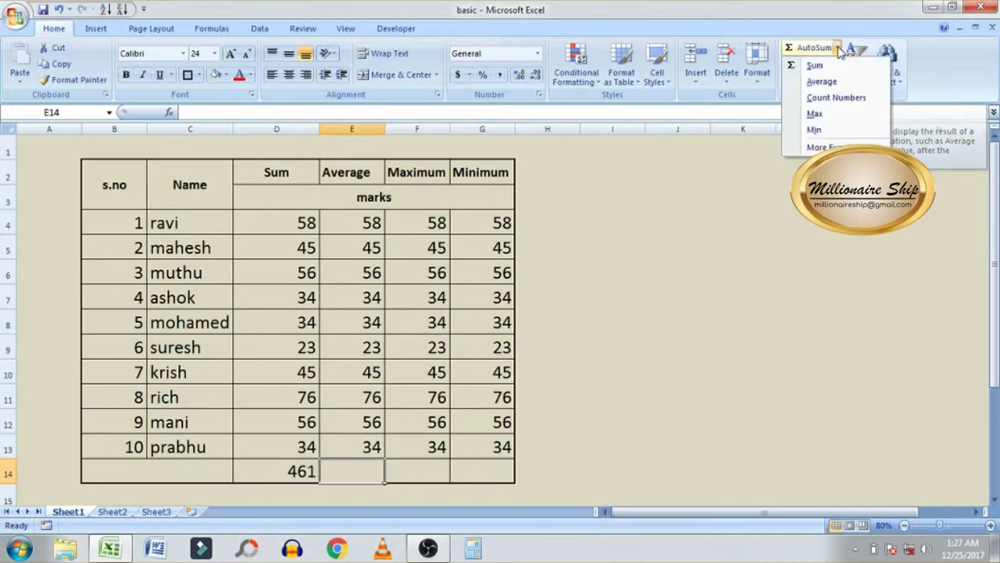
left_click(822, 82)
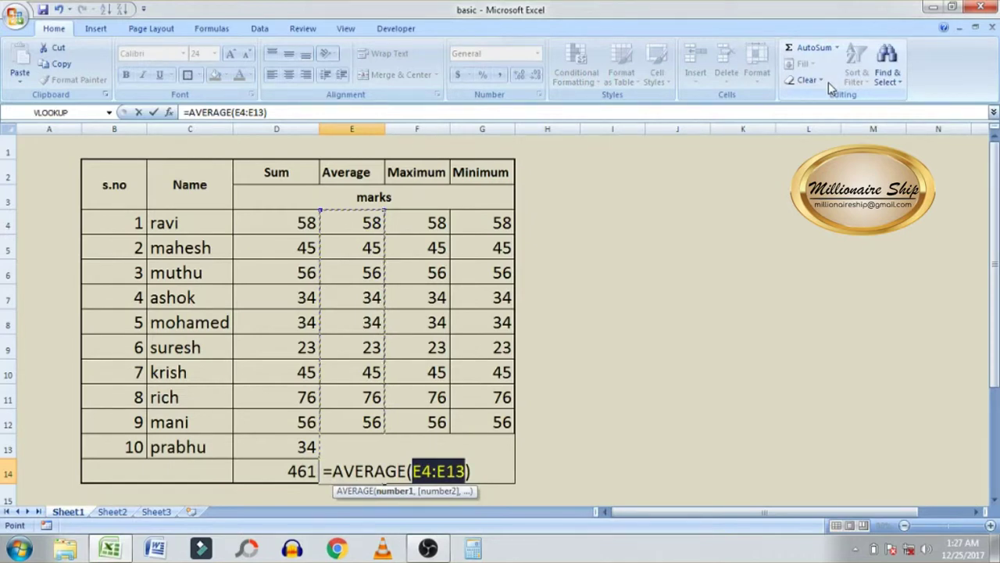
key("Return")
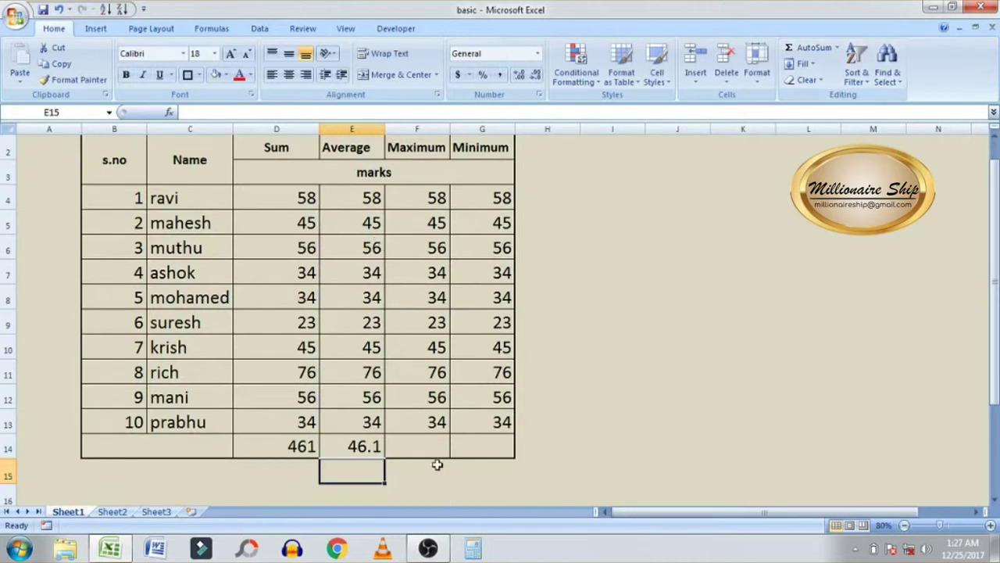
left_click(421, 441)
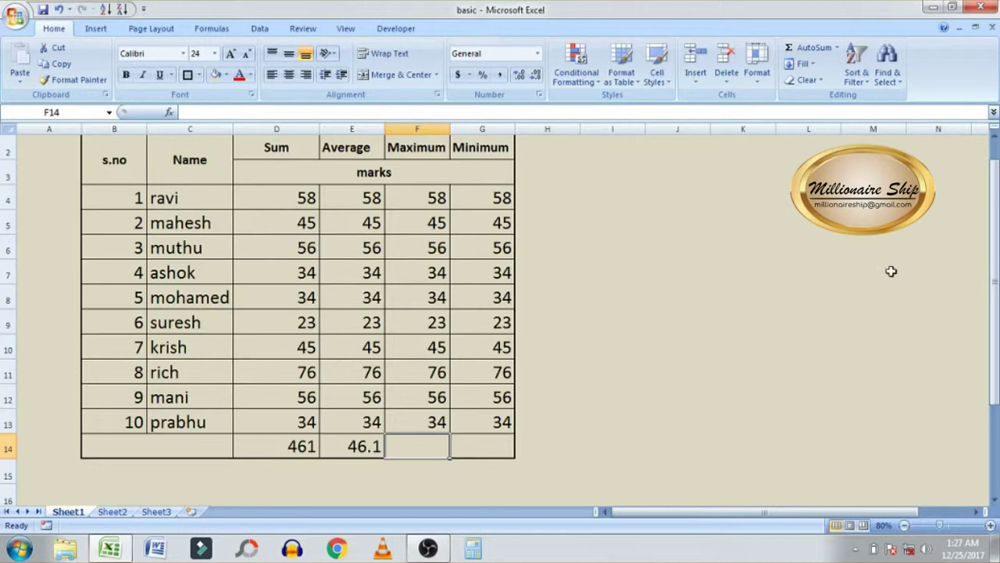
Step: Put =MAX(F4:F13) in F14 with AutoSum, showing 76
left_click(838, 49)
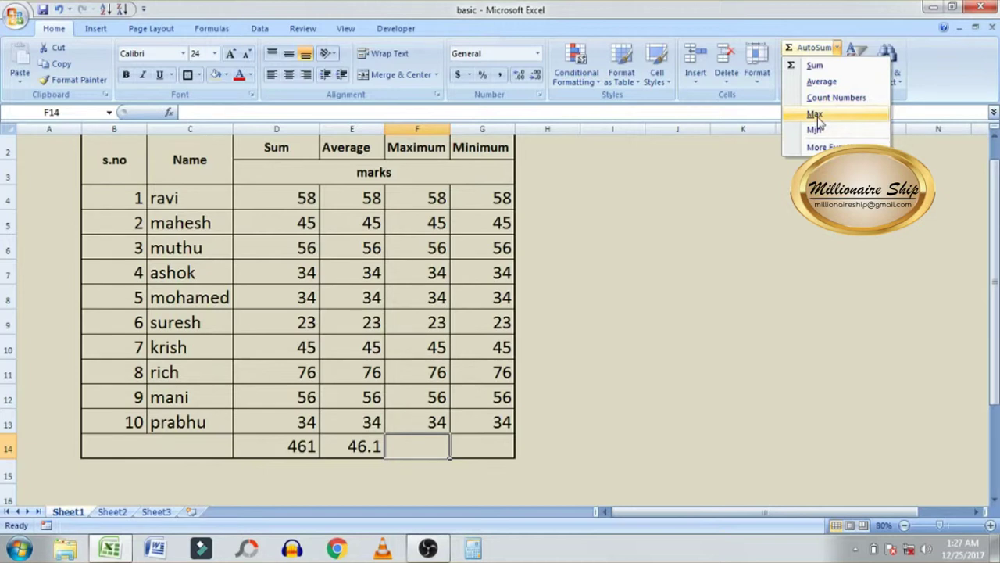
left_click(815, 114)
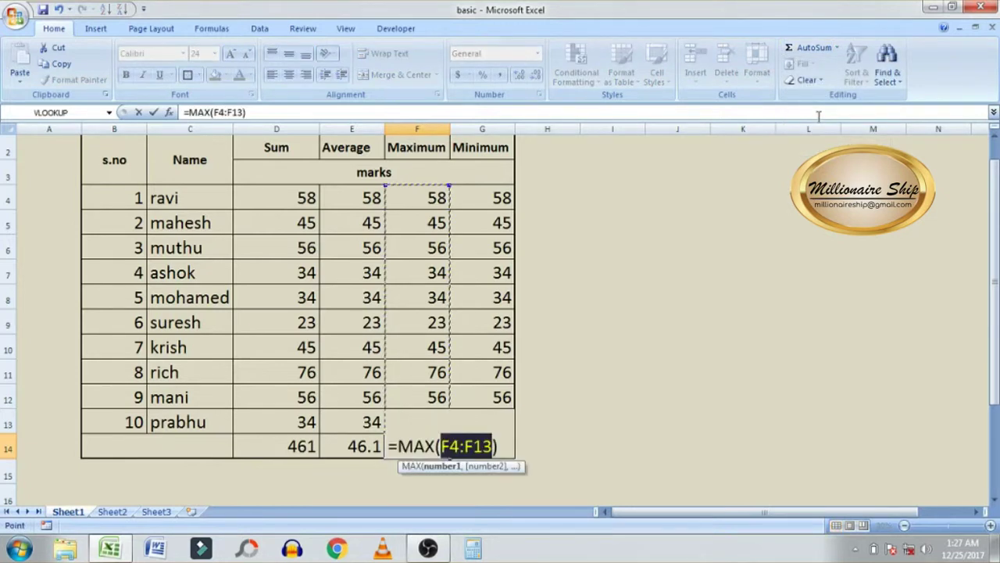
key("Return")
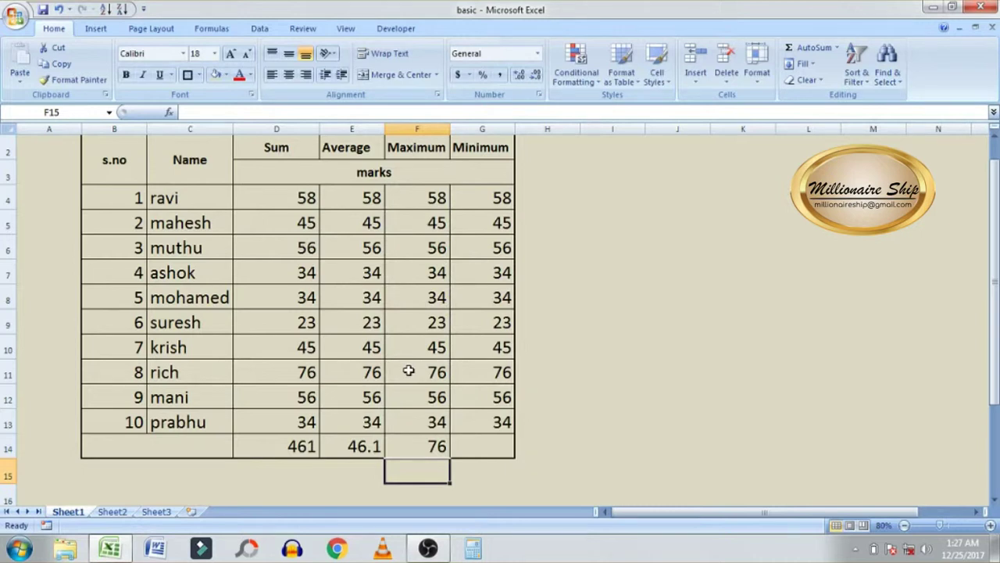
left_click(494, 455)
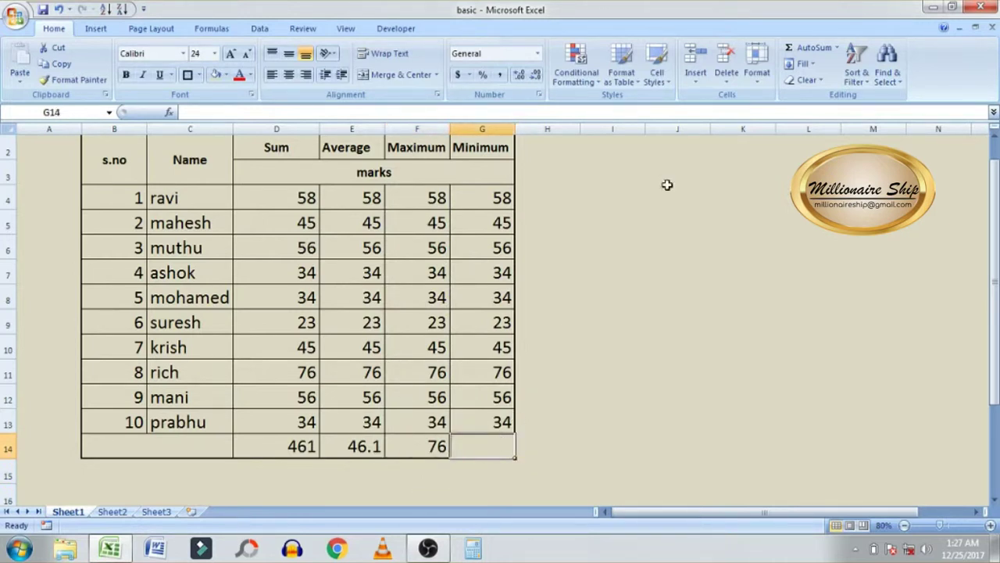
Step: Put =MIN(G4:G13) in G14 with AutoSum, showing 23
left_click(839, 48)
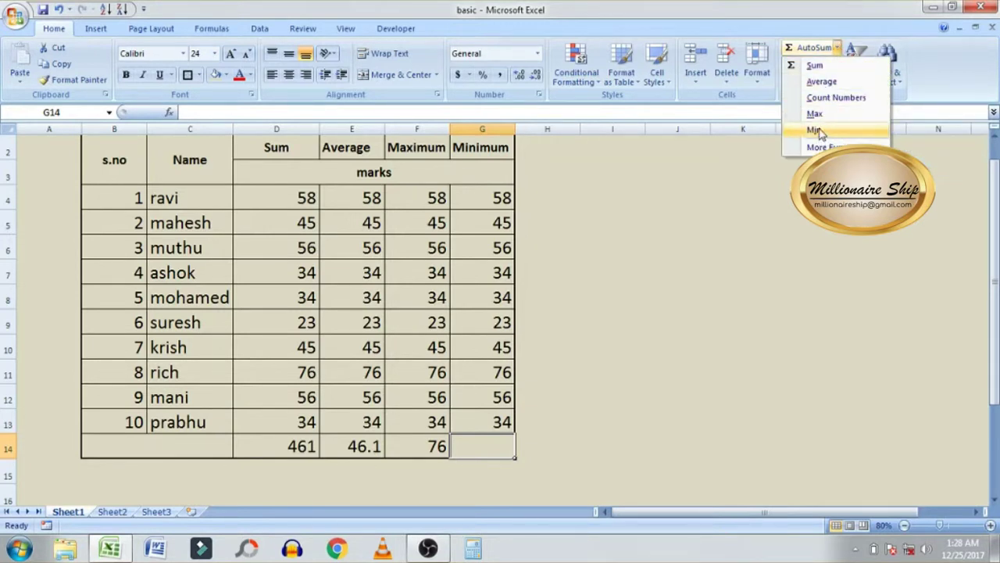
left_click(817, 130)
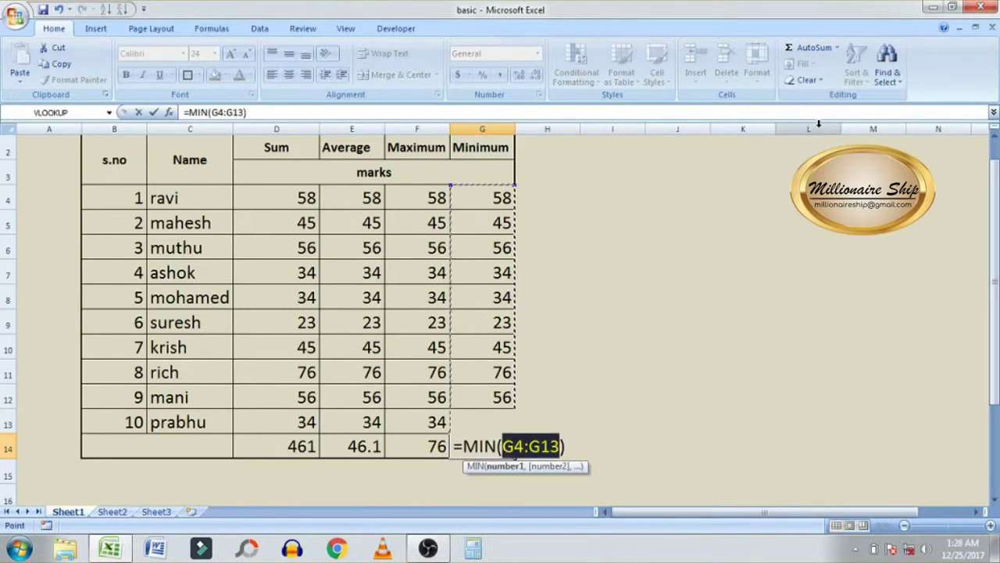
key("Return")
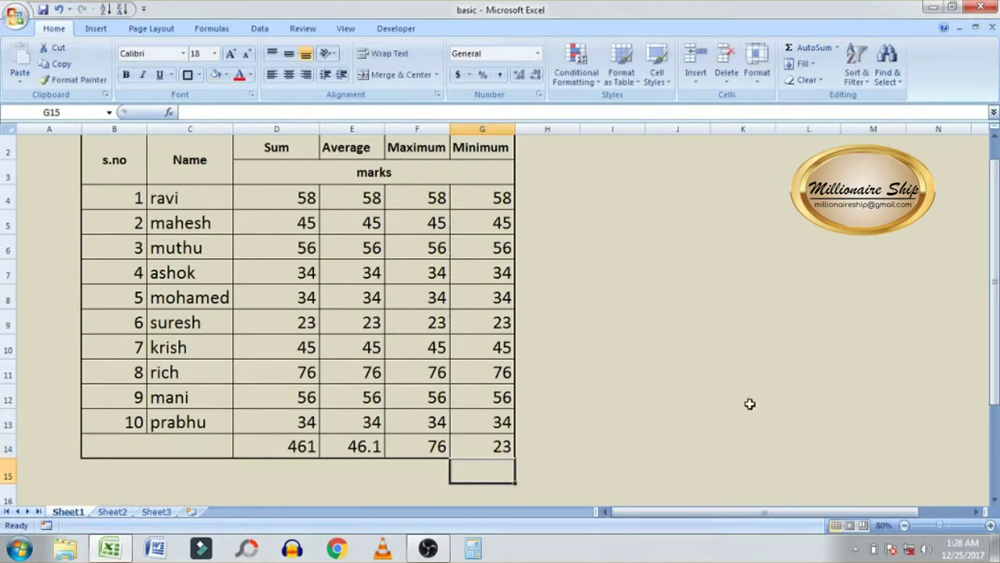
left_click(844, 416)
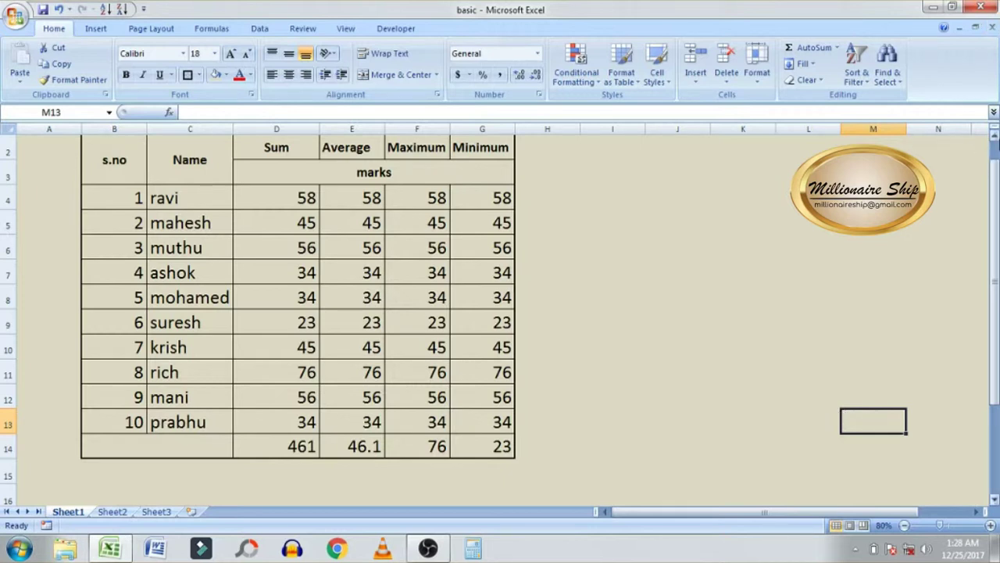
left_click(994, 134)
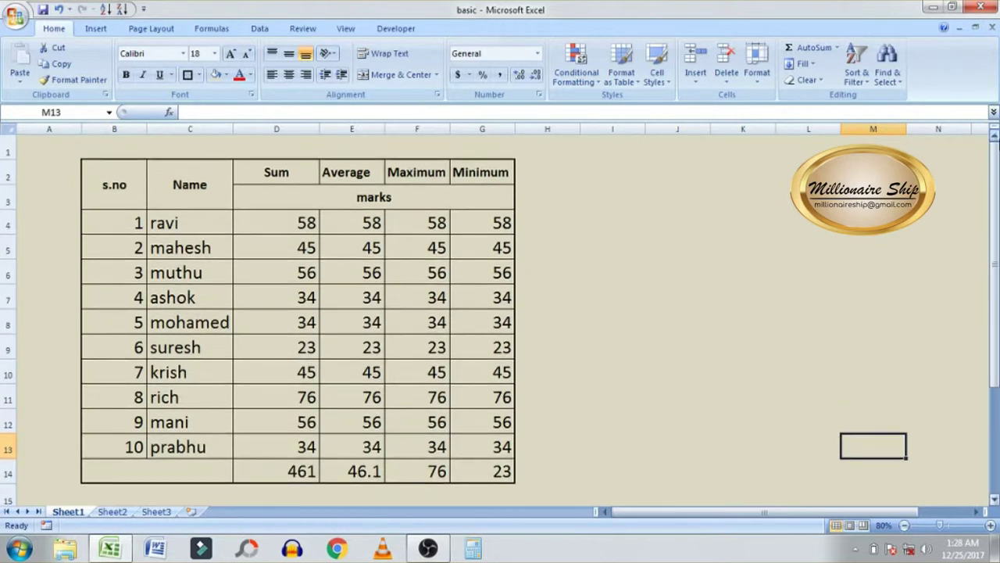
Step: Enlarge the merged 'marks' heading text by three font-size steps
left_click(451, 198)
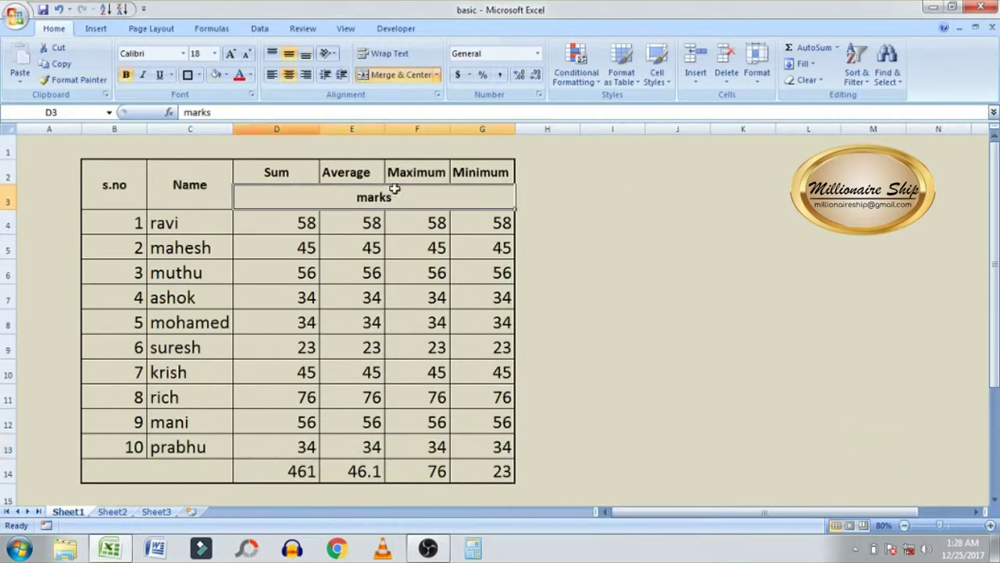
left_click(230, 55)
left_click(230, 55)
left_click(230, 55)
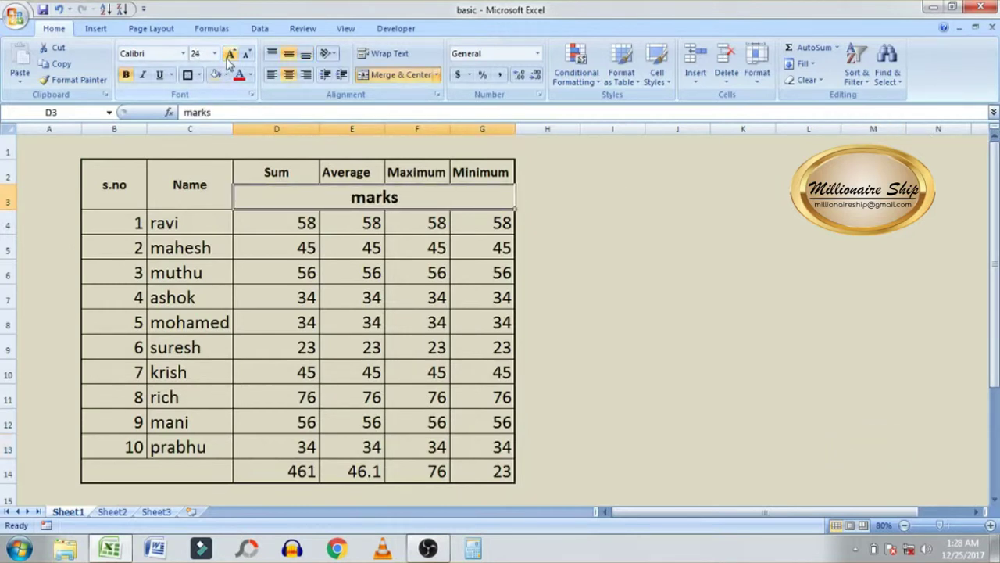
left_click(605, 407)
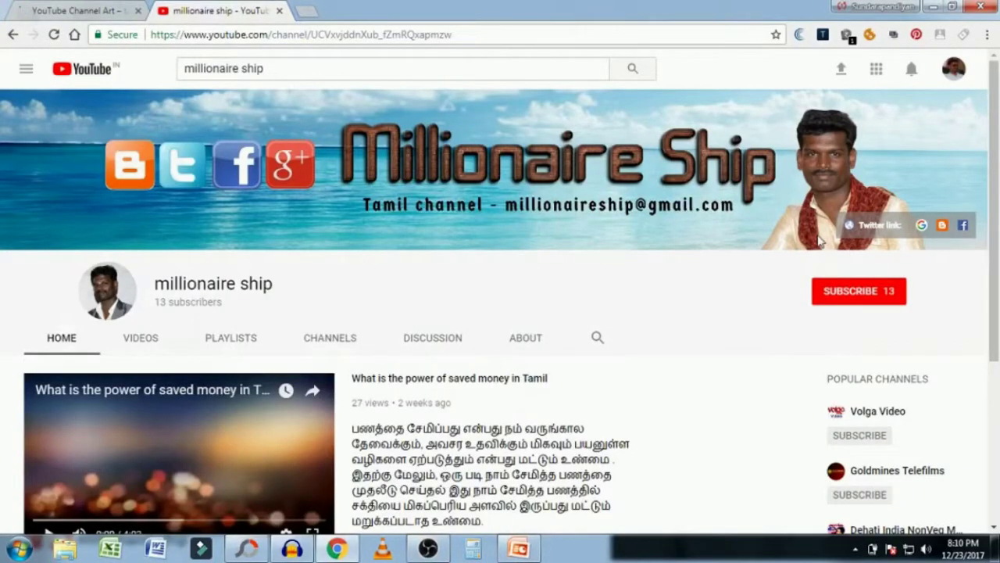
Step: Subscribe to the millionaire ship channel, raising its count from 13 to 14
left_click(844, 297)
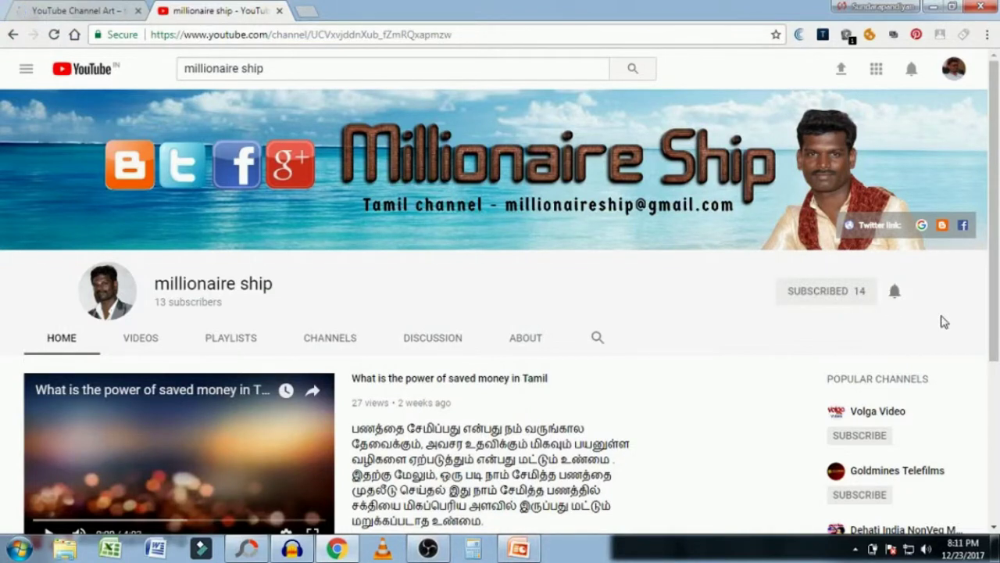